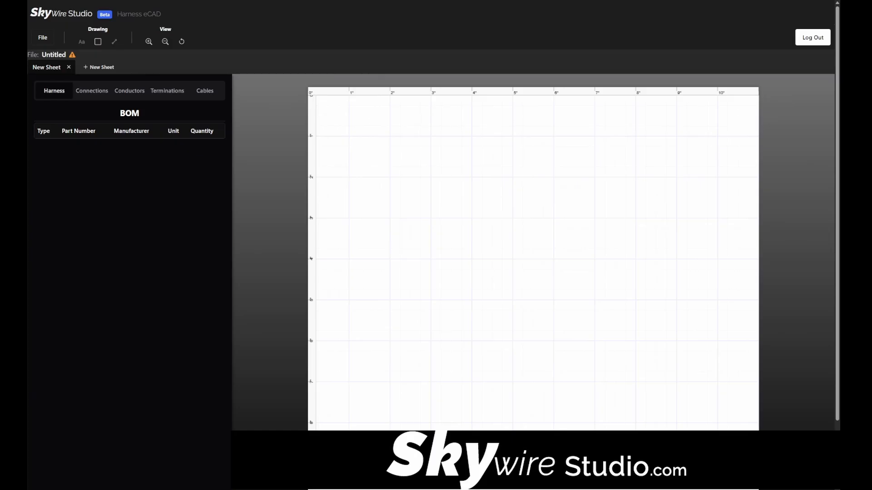
Create an 18 AWG conductor model with a red main color and no stripes or part information
click(132, 93)
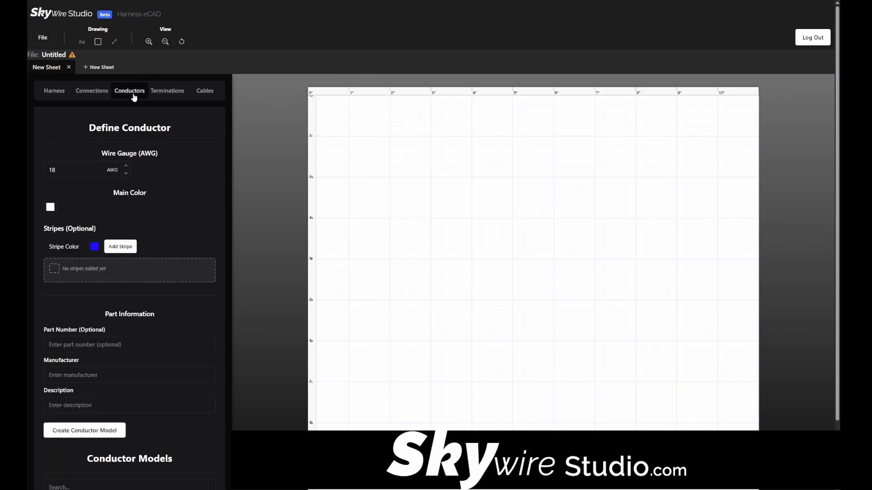
click(82, 175)
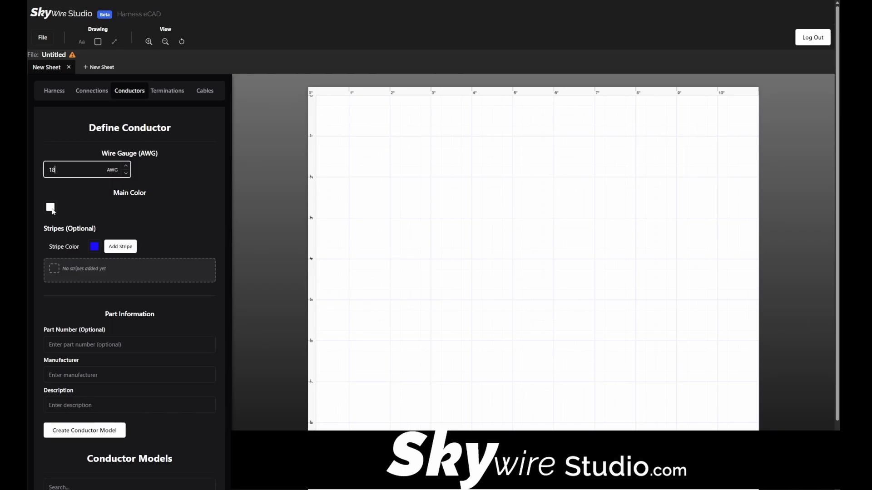
click(51, 207)
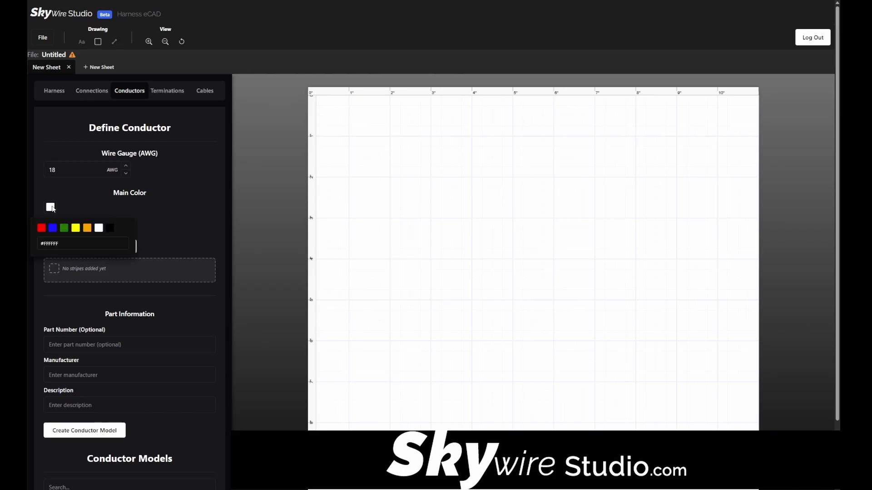
click(41, 228)
scroll(73, 273, down, 1)
click(104, 308)
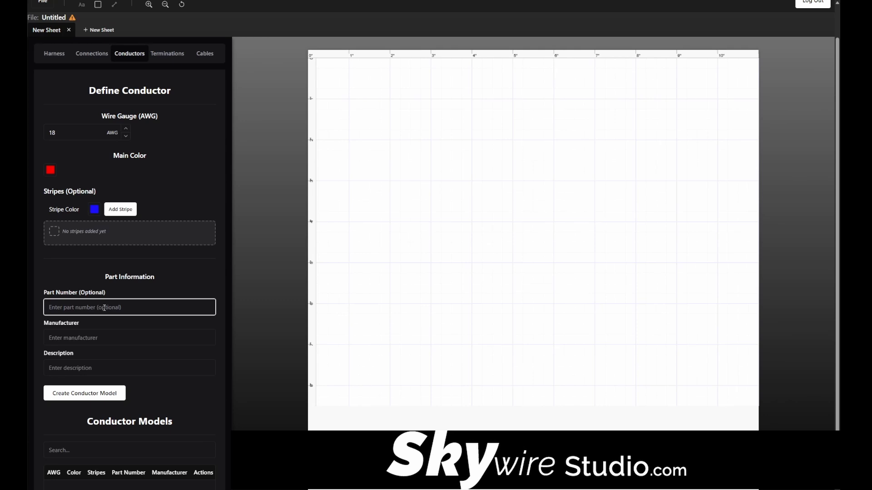
click(98, 396)
scroll(98, 396, down, 1)
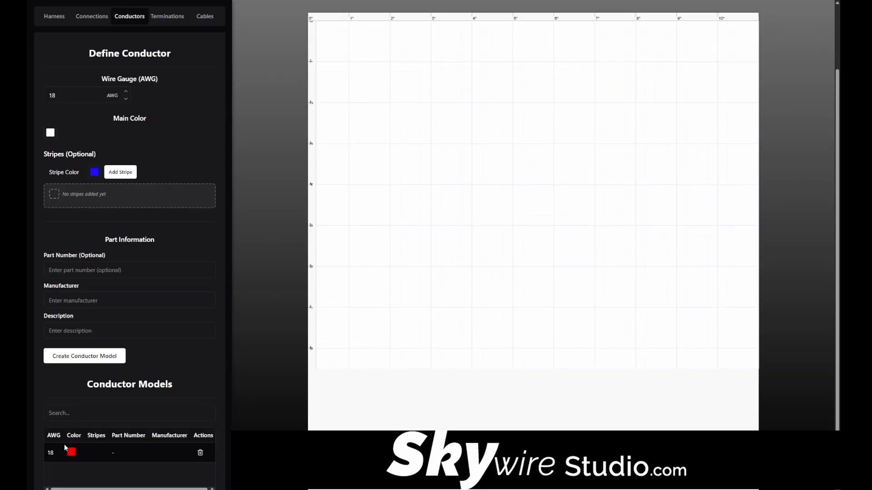
Create a second conductor model, 24 AWG in white with one blue stripe
scroll(149, 414, up, 1)
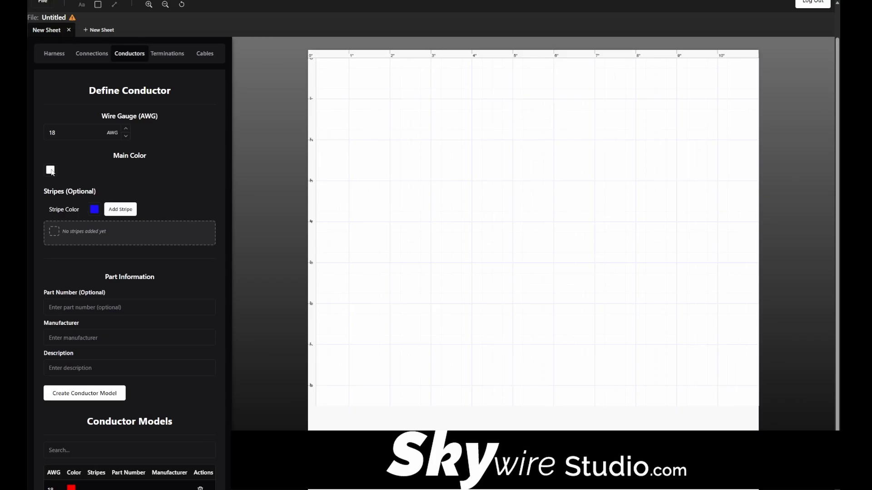
click(112, 211)
click(78, 130)
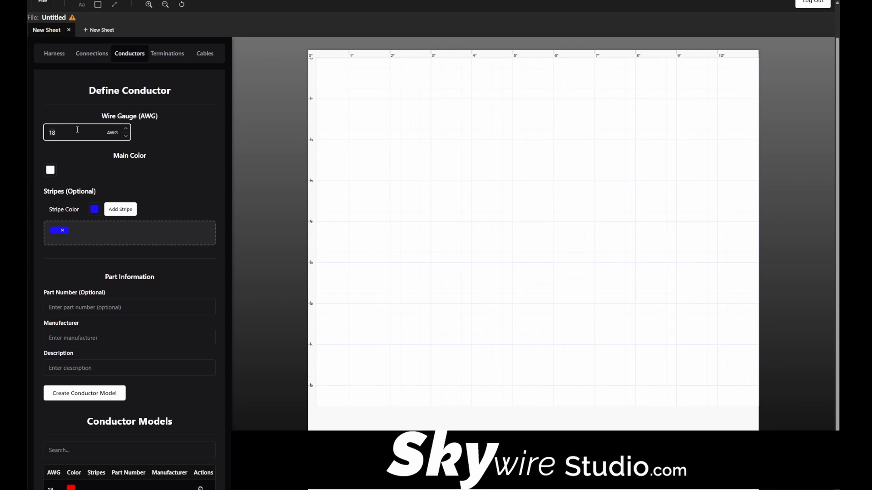
key(BackSpace)
key(BackSpace)
text(24)
click(88, 395)
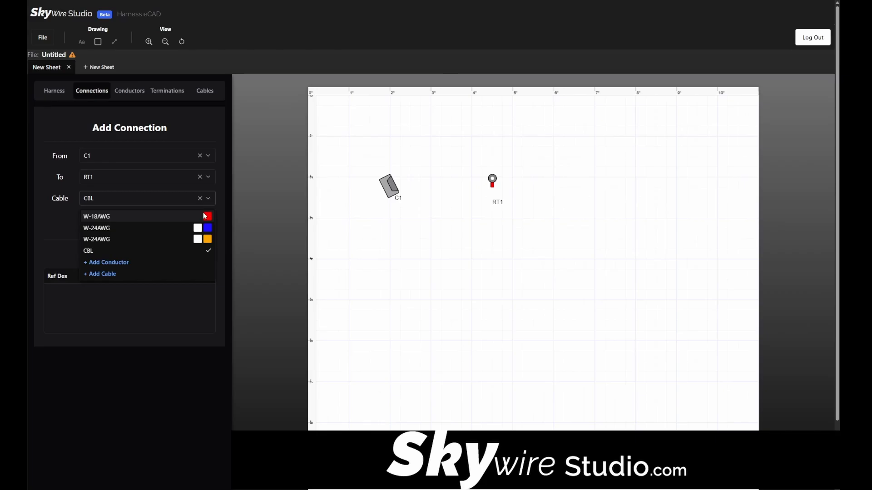
Add a connection from C1 to RT1 using the W-18AWG cable
click(205, 217)
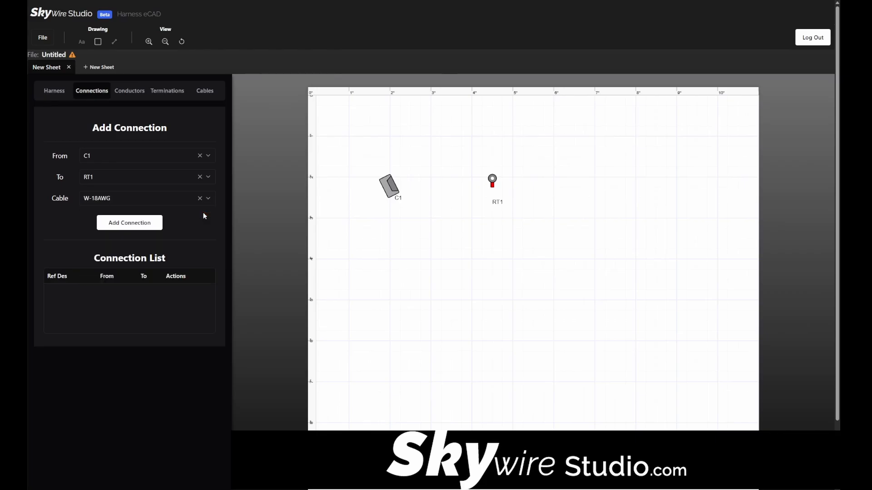
click(125, 225)
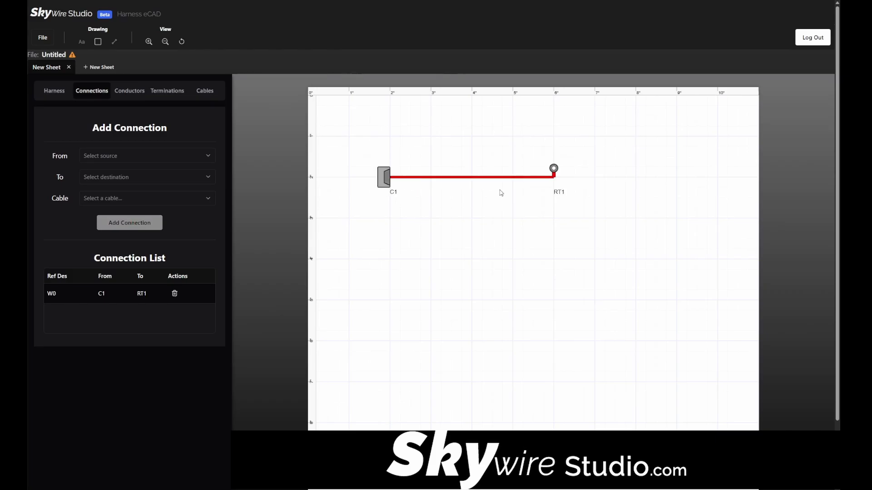
Add a branch point to the wire between C1 and RT1 and move it directly below RT1
click(439, 178)
right_click(438, 179)
click(462, 218)
drag(438, 177, 552, 208)
Add two more branch points to the wire and shape a right-angle step down at about 3.5 in across the sheet
click(523, 204)
right_click(521, 203)
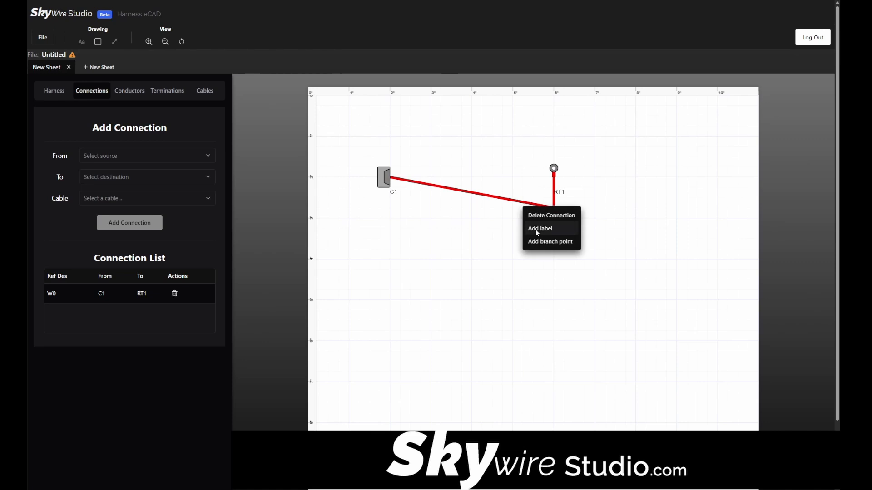
click(544, 242)
drag(519, 201, 451, 177)
click(437, 202)
right_click(434, 201)
click(463, 242)
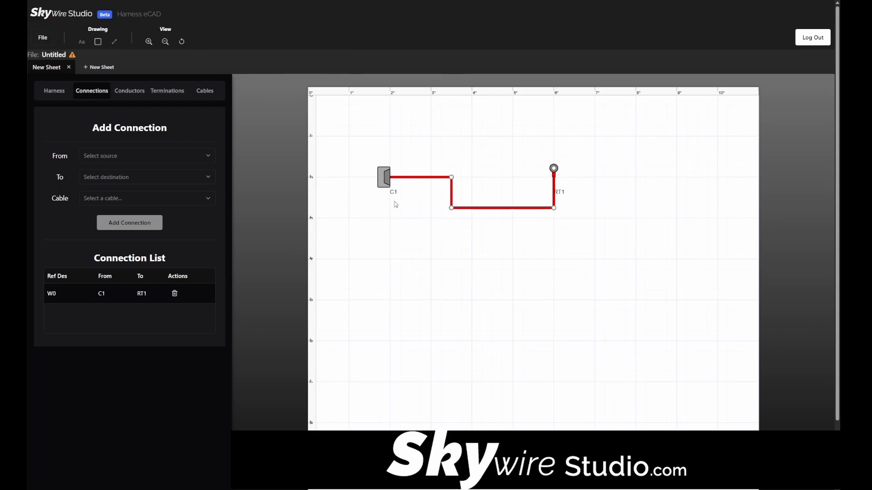
Open the page settings and make the sheet's grid finer
click(38, 39)
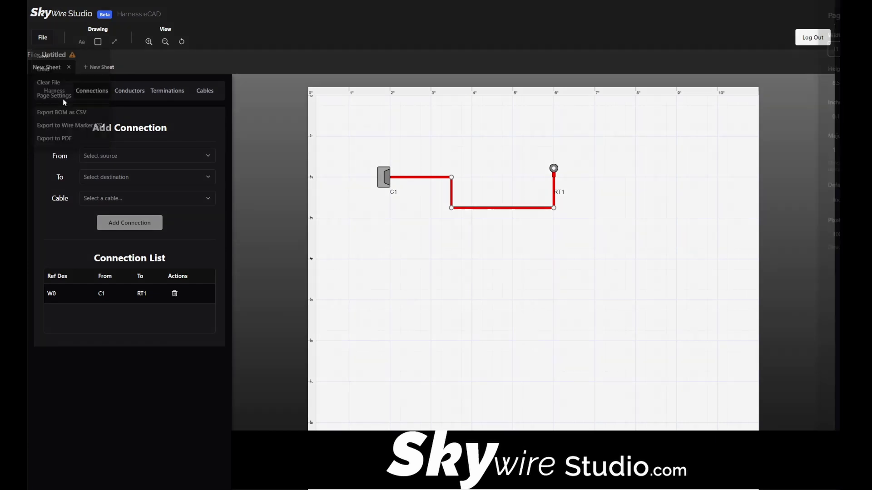
click(62, 98)
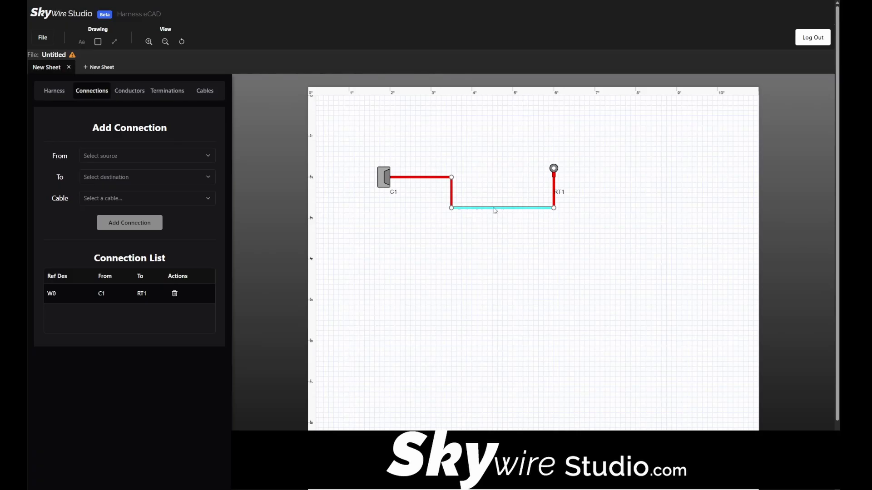
Show the length of the wire's lower horizontal segment and place the dimension just below it
double_click(496, 209)
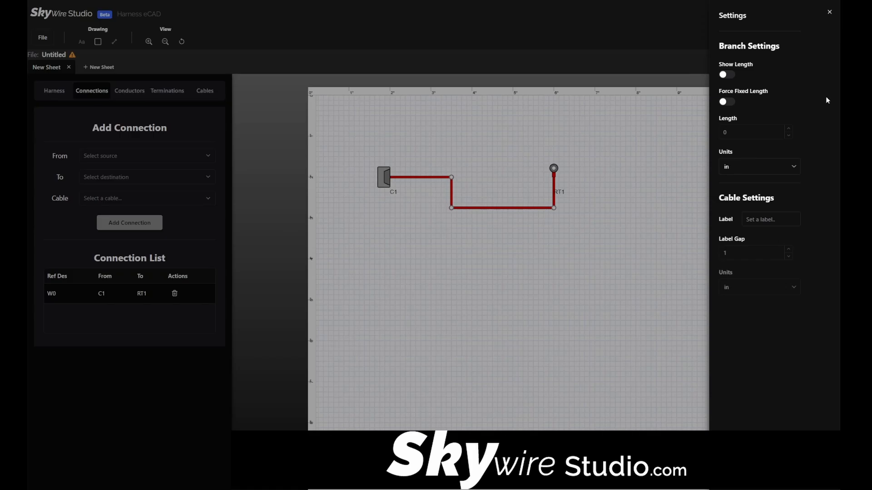
click(726, 75)
click(707, 389)
mouse_move(524, 212)
mouse_down()
mouse_move(522, 228)
mouse_move(520, 218)
mouse_up()
Give the C1–RT1 cable the label 10-110 with a label gap of 0.75 in
click(521, 213)
click(785, 225)
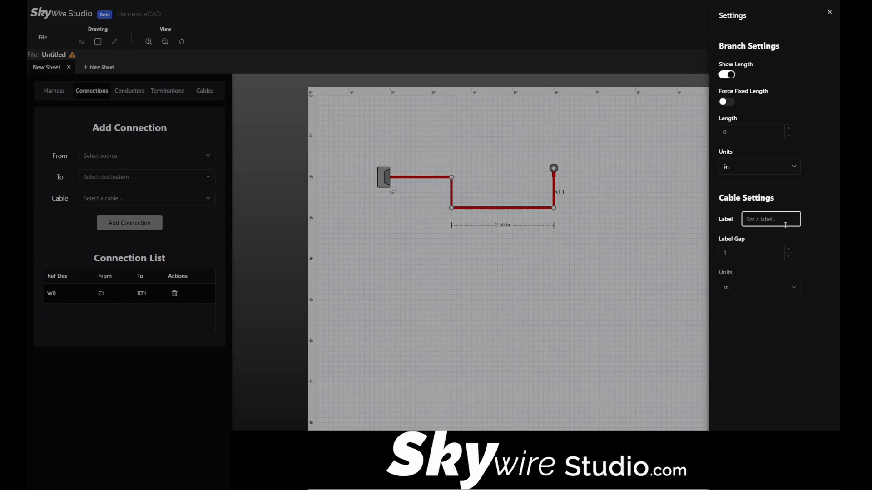
text(10-110)
click(766, 250)
text(0.75)
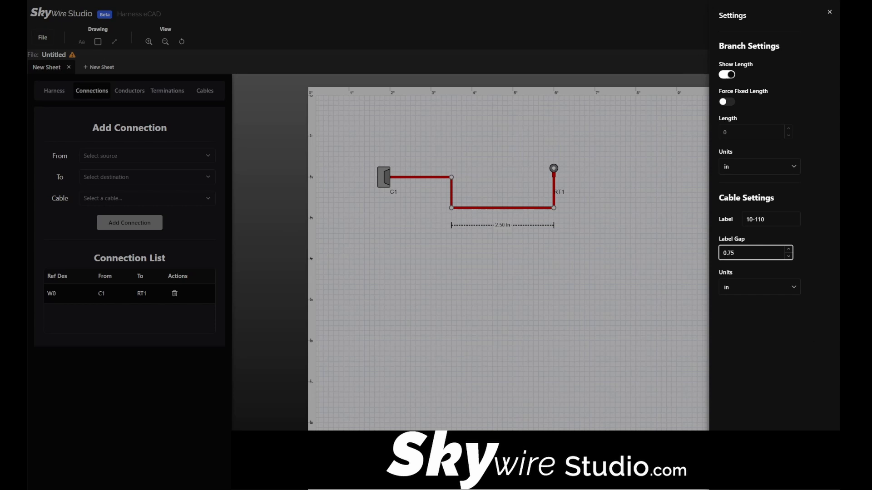
click(772, 455)
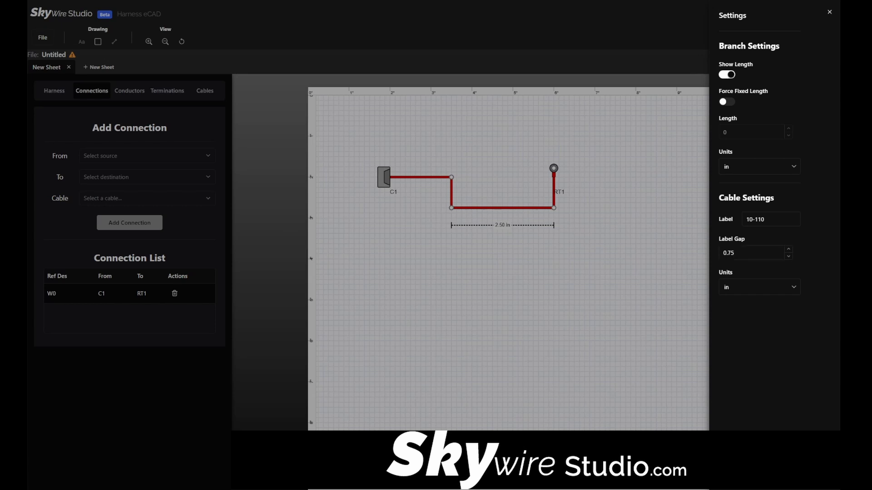
Add a label to the wire's lower horizontal segment and change its text to J1001
scroll(507, 227, up, 3)
right_click(497, 203)
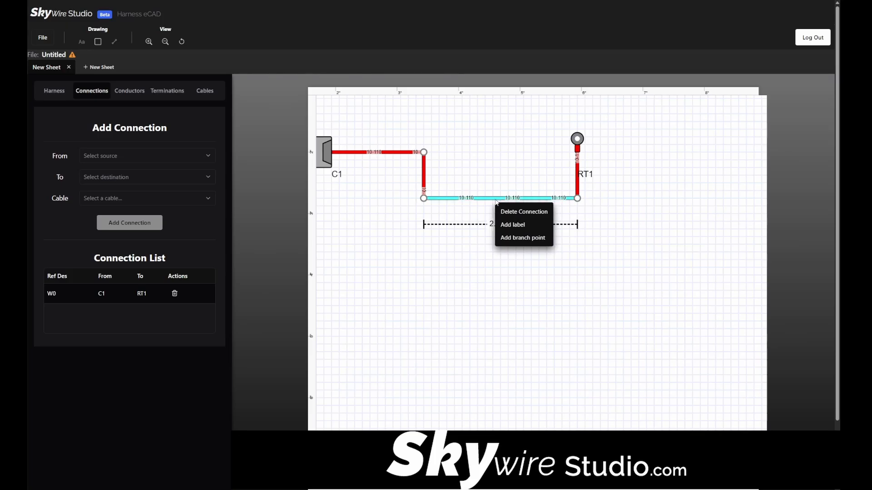
click(515, 226)
scroll(506, 200, down, 3)
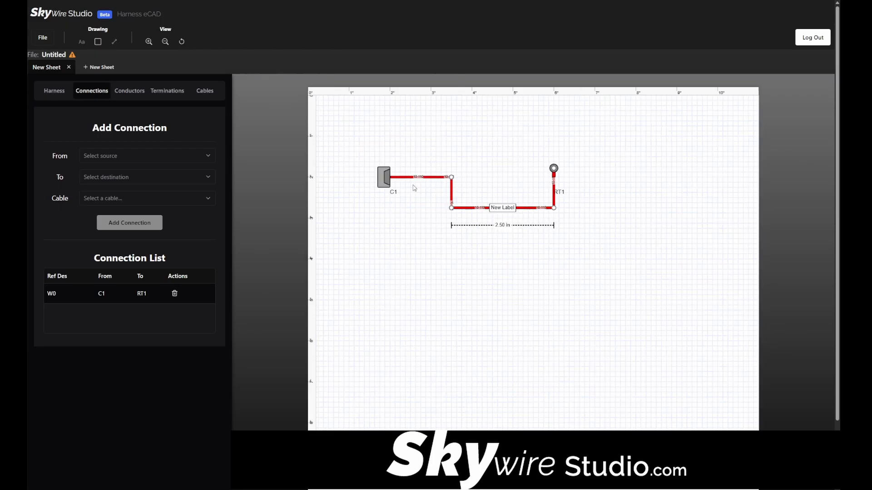
double_click(502, 209)
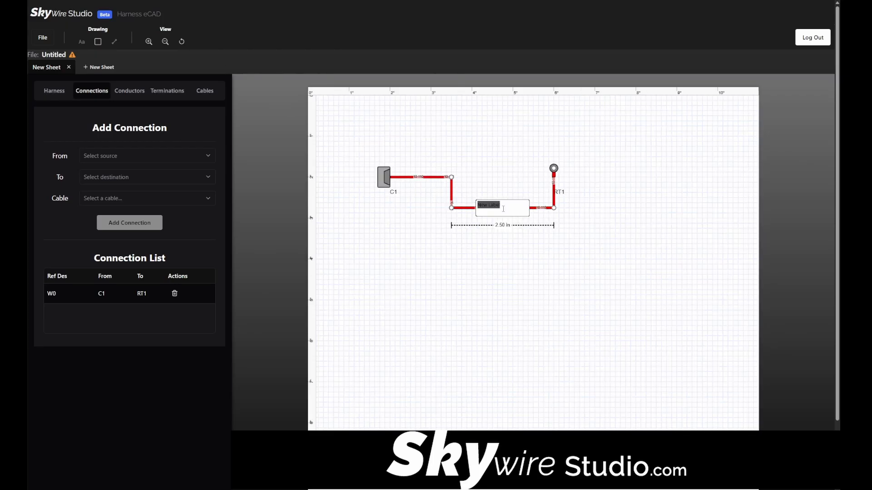
text(J1001)
key(Return)
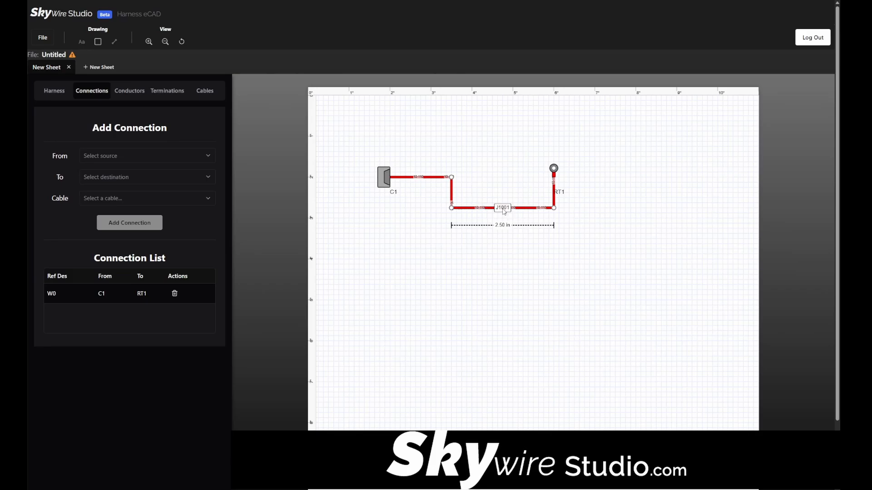
Slide the J1001 label toward the left end of its segment and enlarge its box
mouse_move(504, 211)
mouse_down()
mouse_move(452, 211)
mouse_move(529, 208)
mouse_move(489, 213)
mouse_up()
click(494, 209)
click(551, 218)
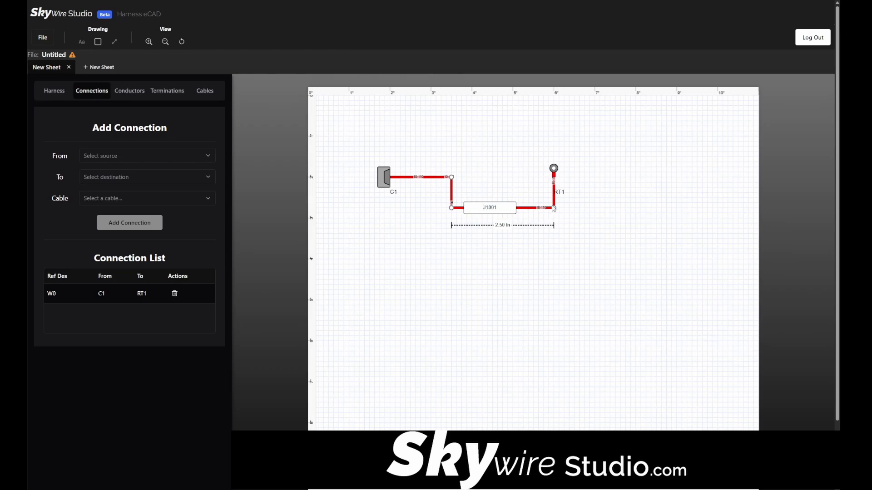
Show the harness BOM and move the branch point below RT1 to lengthen its labeled segment to about 3.75 in
drag(553, 208, 539, 254)
click(53, 90)
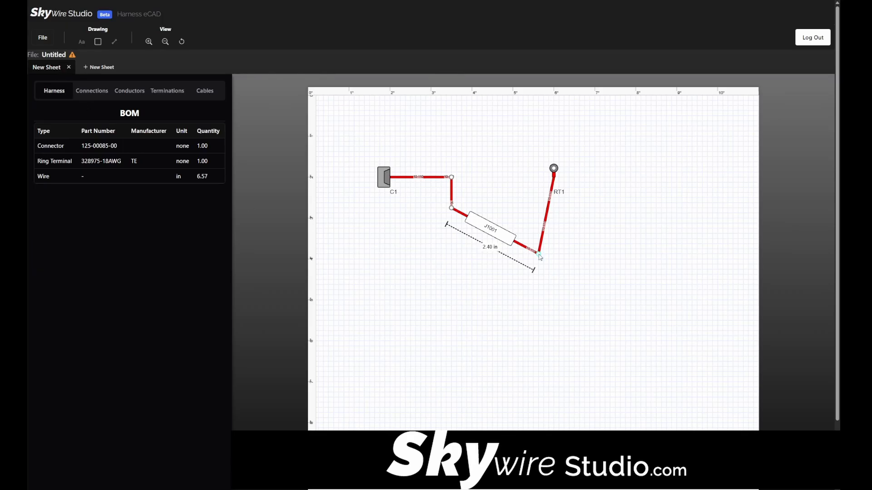
drag(540, 257, 598, 280)
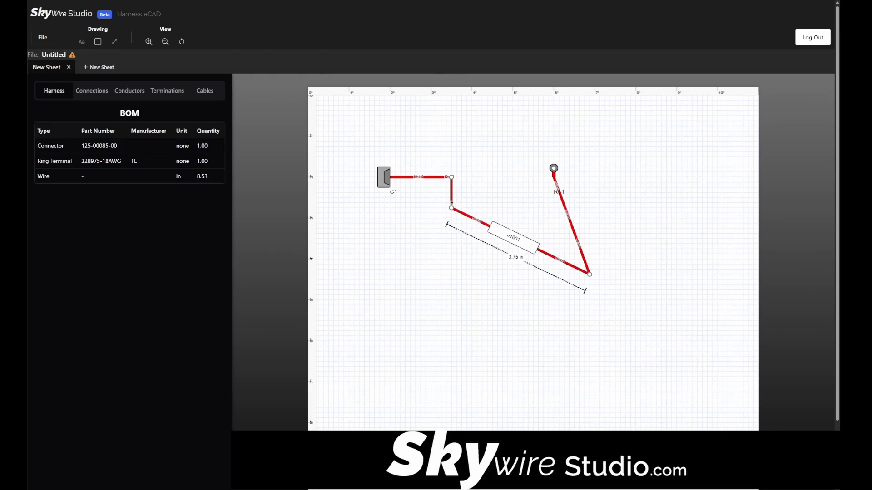